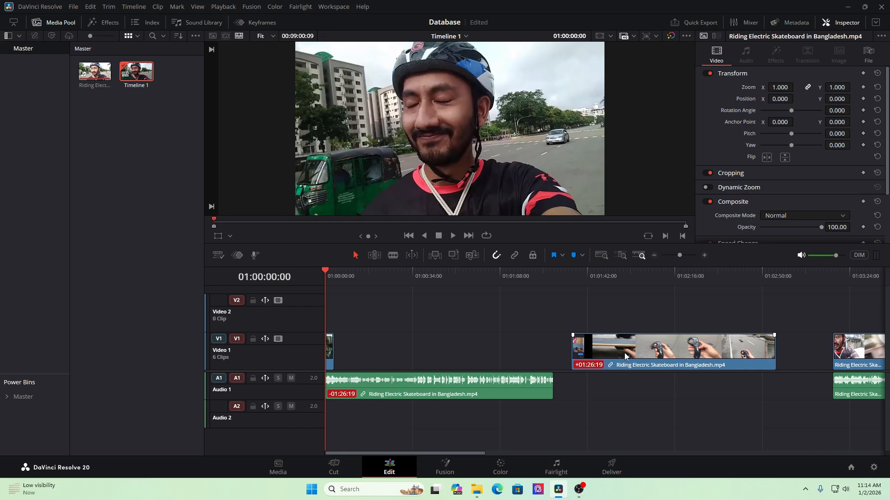
Shift the unlinked skateboard video clip on Video 1 earlier over its audio and back out to an offset of +01:23:22.
left_click(382, 392)
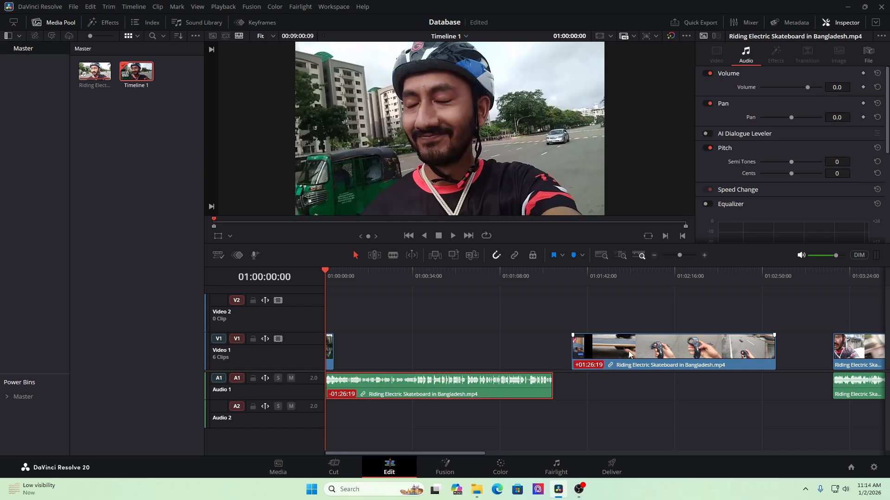
left_click_drag(629, 354, 554, 355)
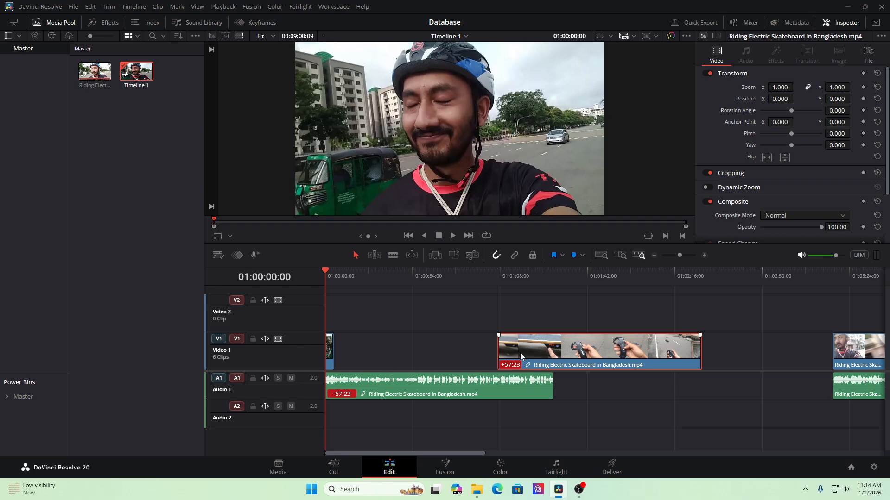
left_click_drag(520, 352, 588, 352)
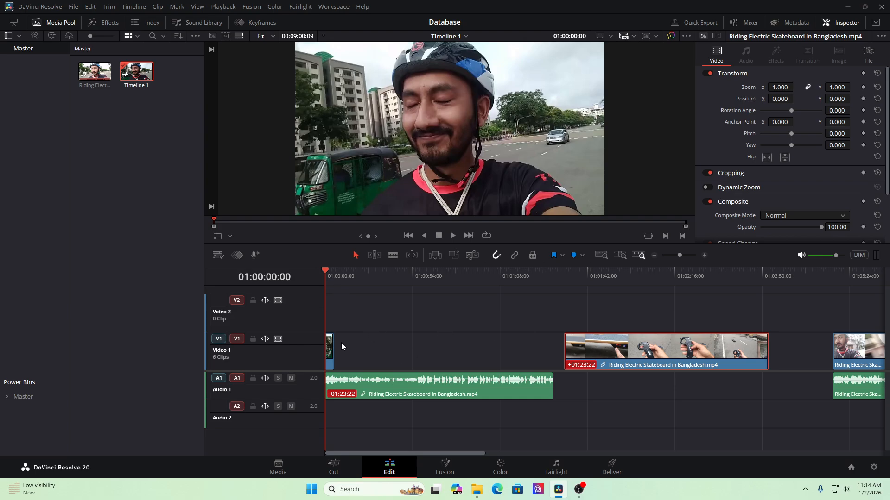
Mute the timeline monitoring and scrub through the short opening clip up to 01:00:03:04.
scroll(352, 342, "up", 5)
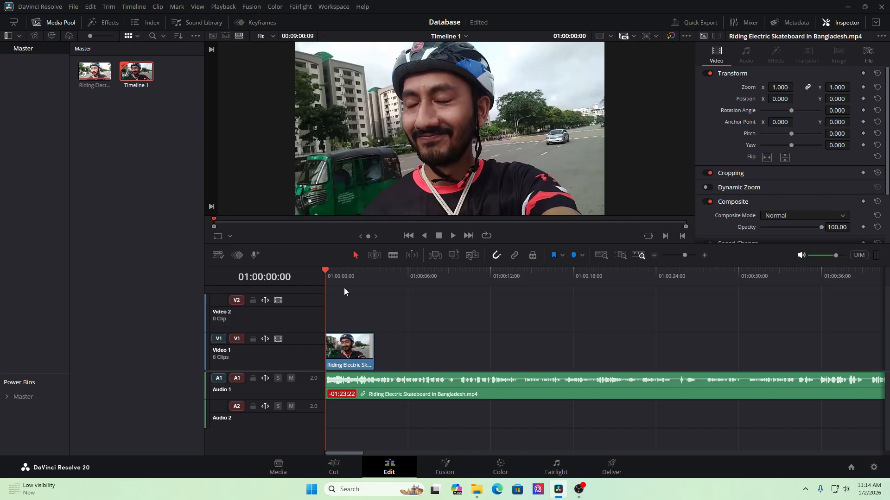
mouse_move(325, 271)
left_mouse_down()
mouse_move(335, 272)
mouse_move(326, 273)
left_mouse_up()
left_click(801, 256)
left_click_drag(326, 269, 349, 272)
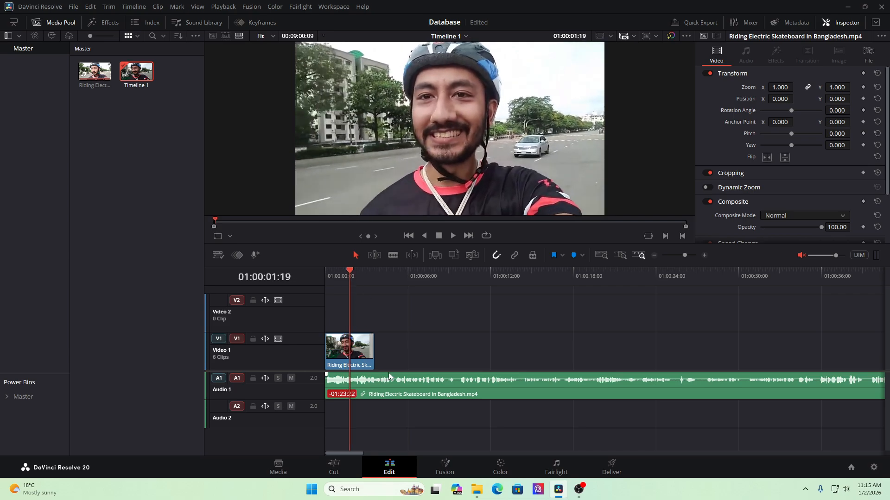
left_click_drag(350, 272, 368, 277)
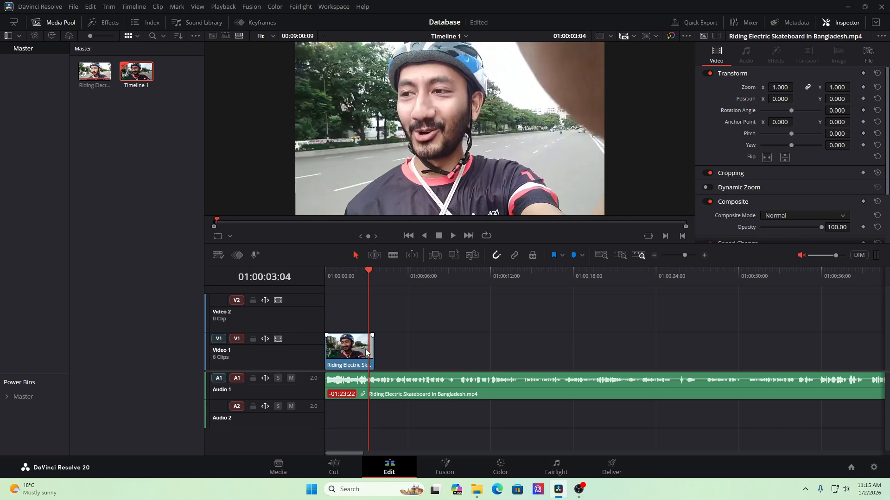
scroll(366, 349, "down", 4)
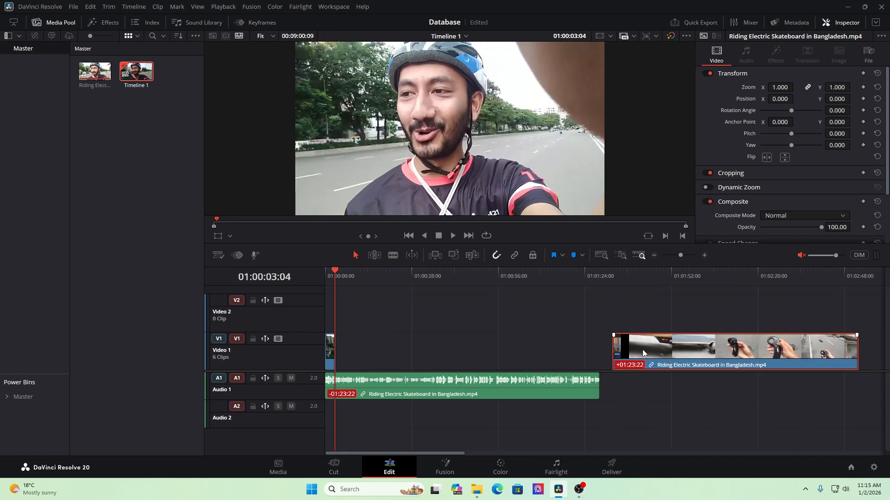
Place the skateboard video clip directly after the short opening clip on Video 1 and play across the join.
left_click_drag(642, 352, 363, 355)
key("space")
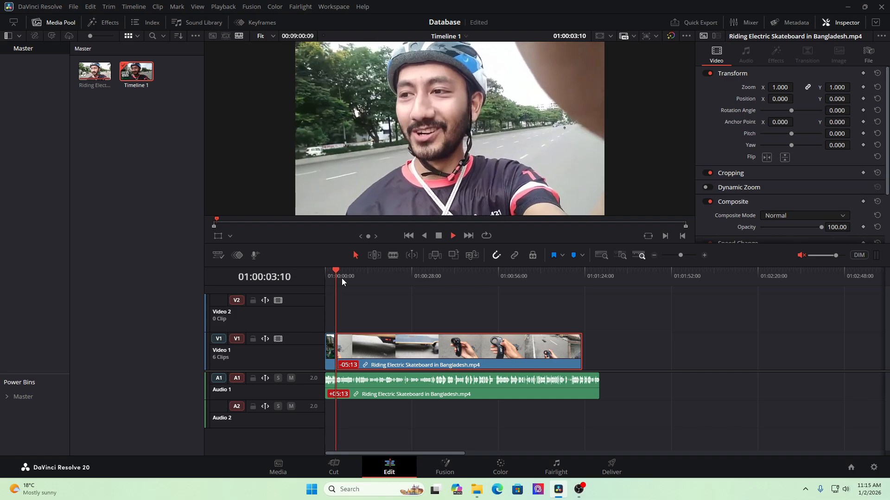
key("space")
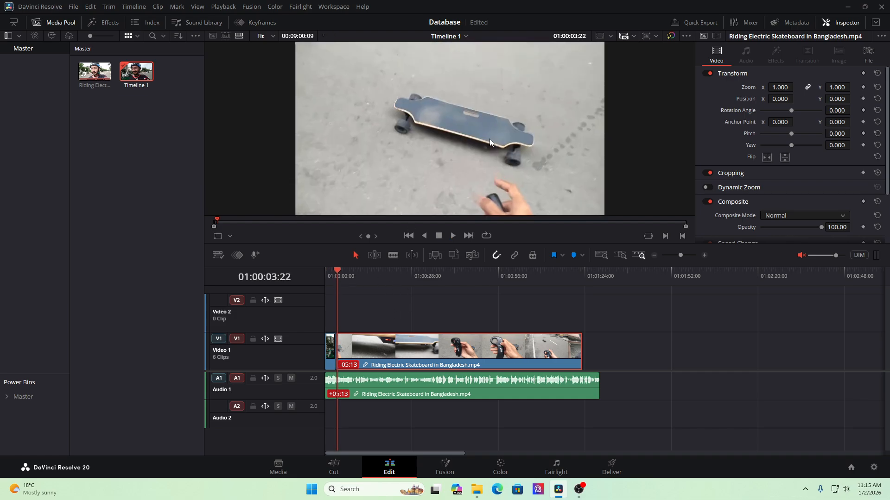
Move the skateboard clip back to an offset of +01:33:17 and inspect its first frame at 01:01:42:20.
key("ctrl+s")
left_click_drag(372, 355, 677, 346)
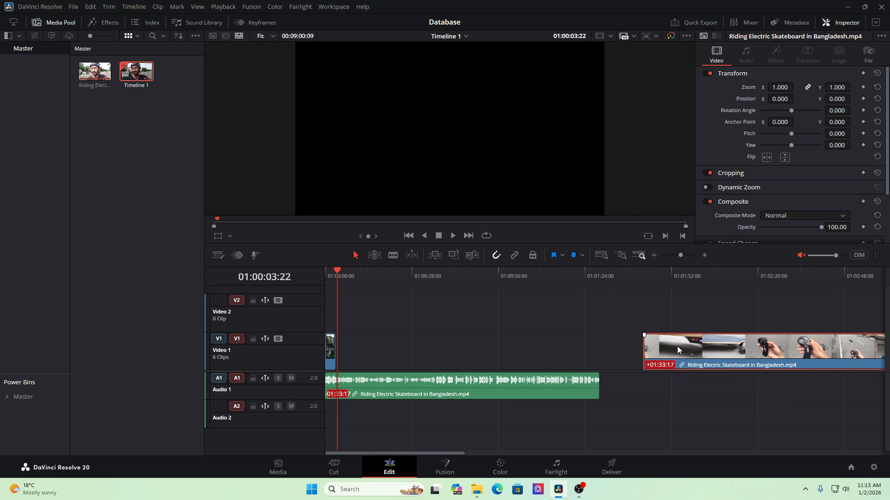
key("shift+z")
scroll(428, 361, "down", 2)
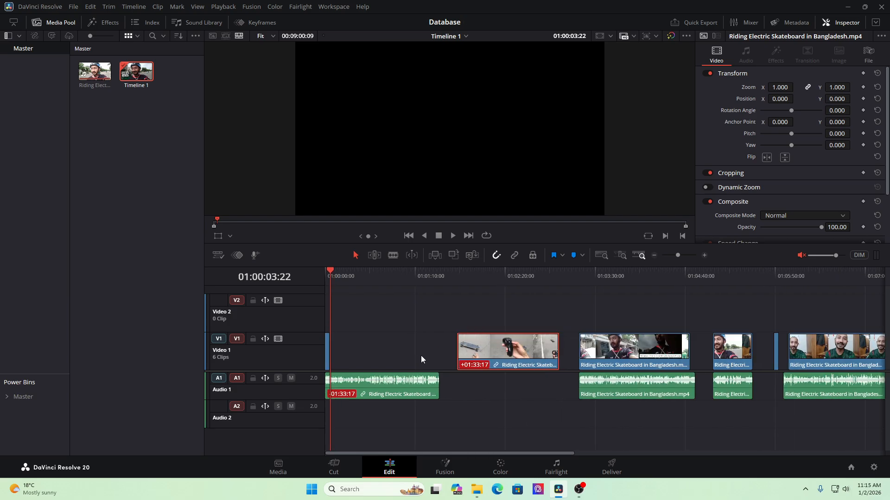
left_click_drag(330, 270, 457, 278)
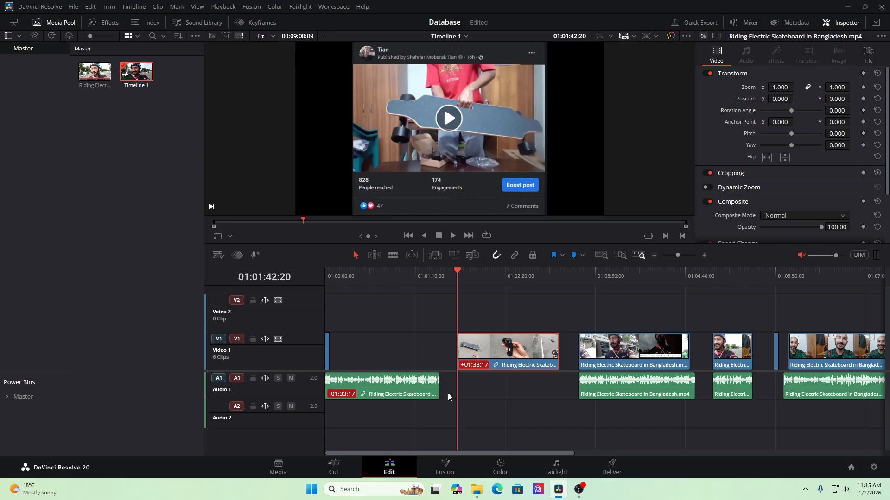
scroll(340, 366, "up", 3)
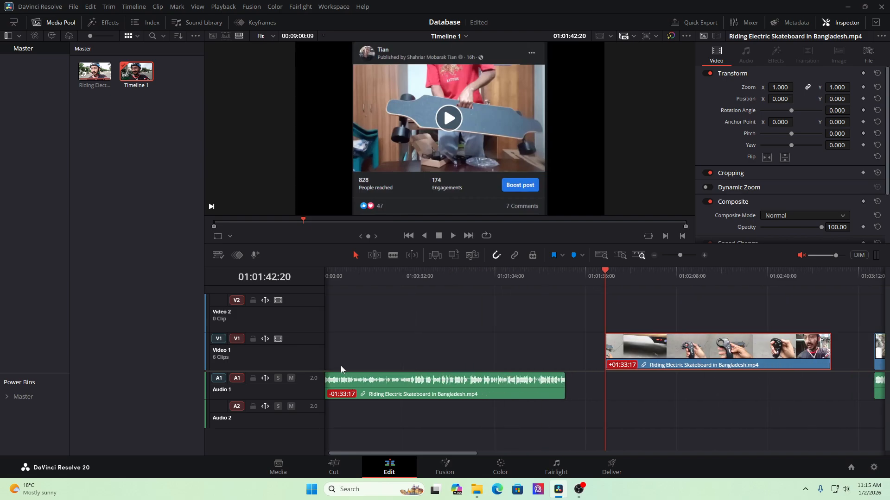
left_click_drag(406, 455, 379, 453)
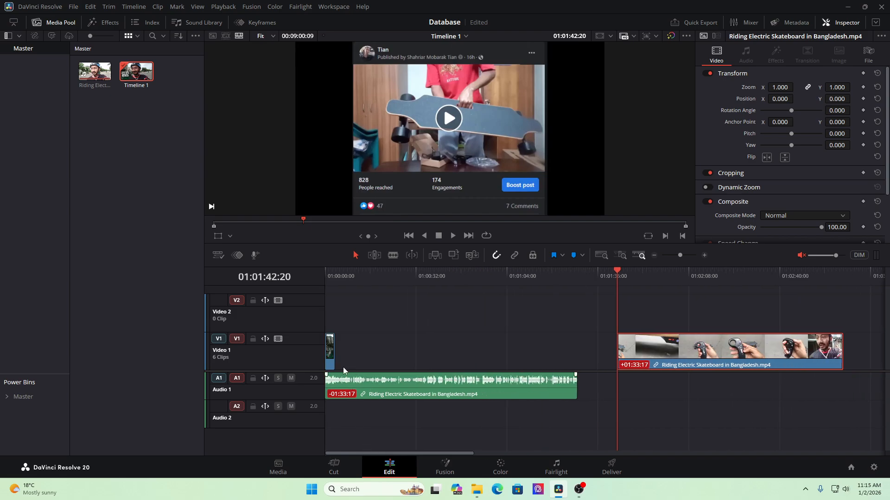
Scrub the short opening clip from the timeline start to just past its end at 01:00:03:14.
left_click_drag(616, 271, 326, 299)
scroll(338, 343, "up", 3)
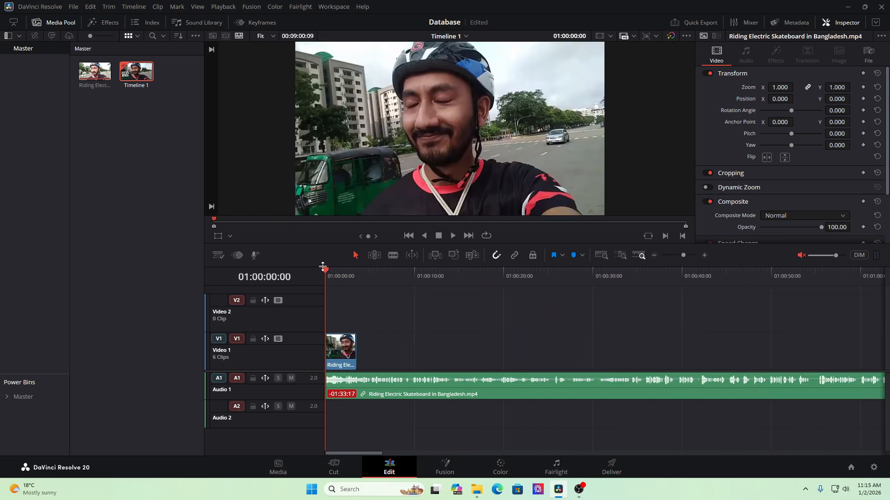
left_click_drag(323, 267, 351, 281)
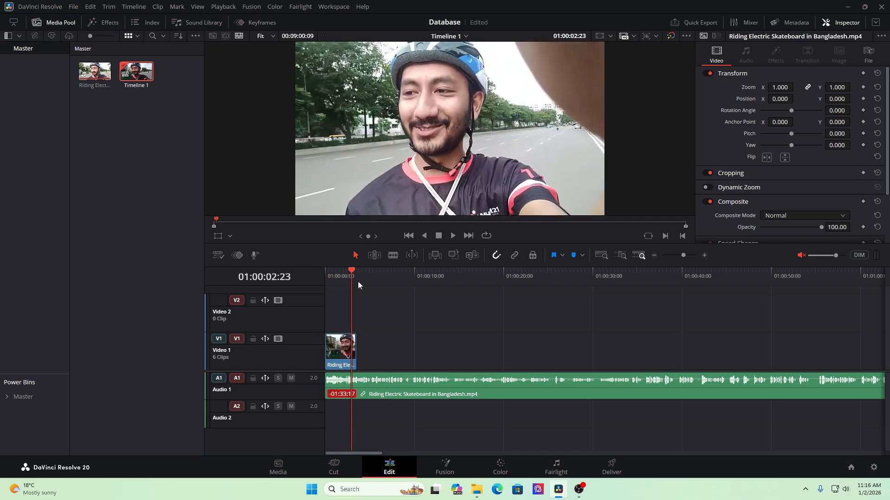
left_click_drag(352, 270, 357, 270)
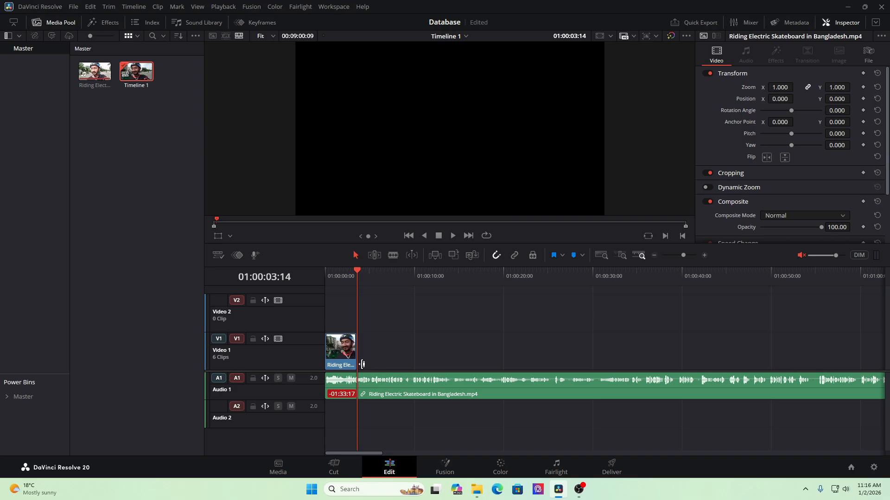
Place the skateboard video clip at 01:00:03:14, over the continuing opening audio, and play the result to about 01:00:11.
scroll(524, 340, "down", 2)
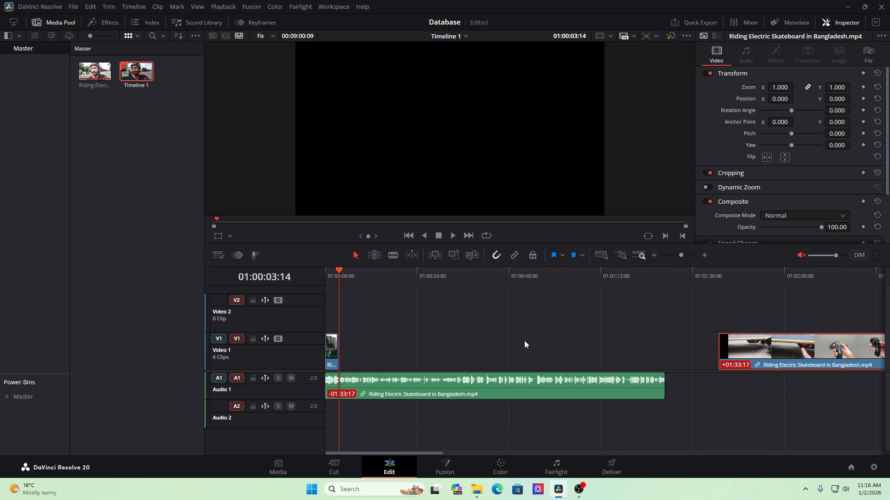
left_click_drag(739, 352, 368, 355)
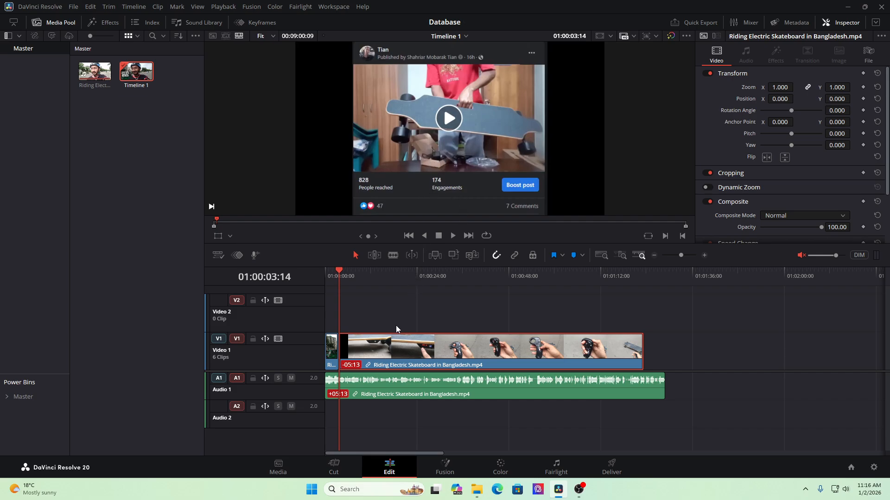
key("space")
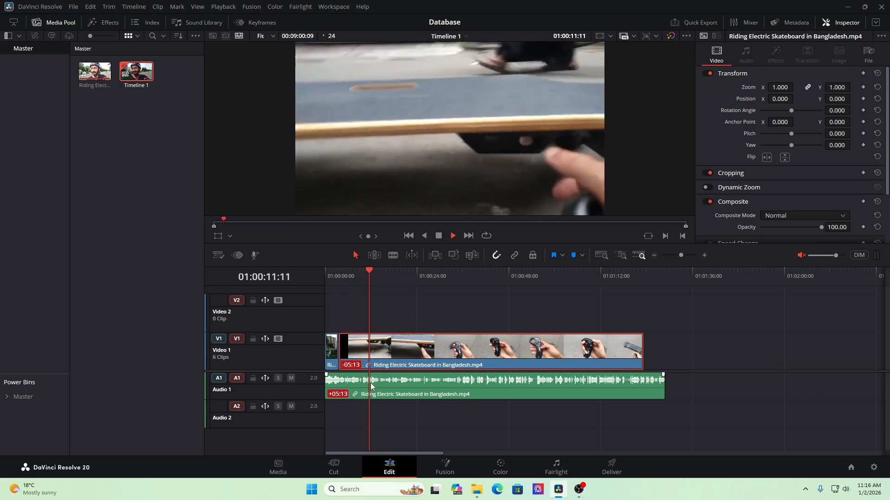
key("space")
Move the skateboard video clip away from the opening clip to an offset of +01:23:00.
left_click_drag(386, 354, 723, 357)
scroll(513, 334, "down", 3)
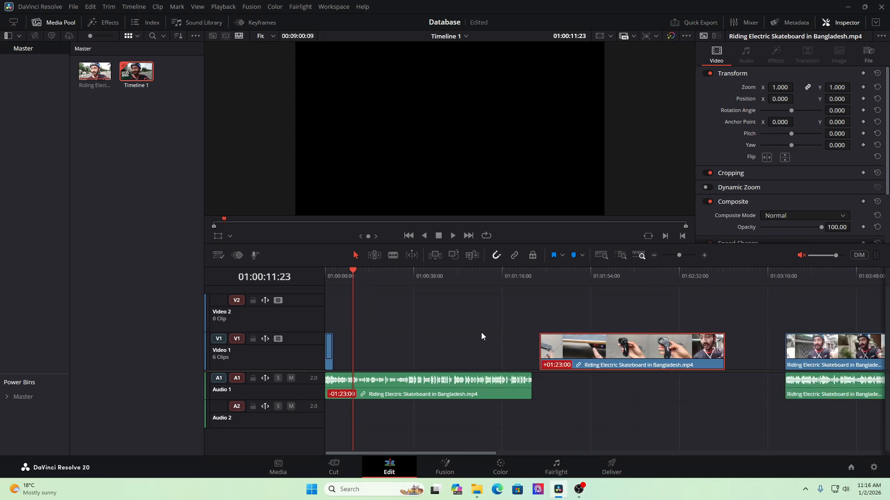
scroll(481, 332, "down", 1)
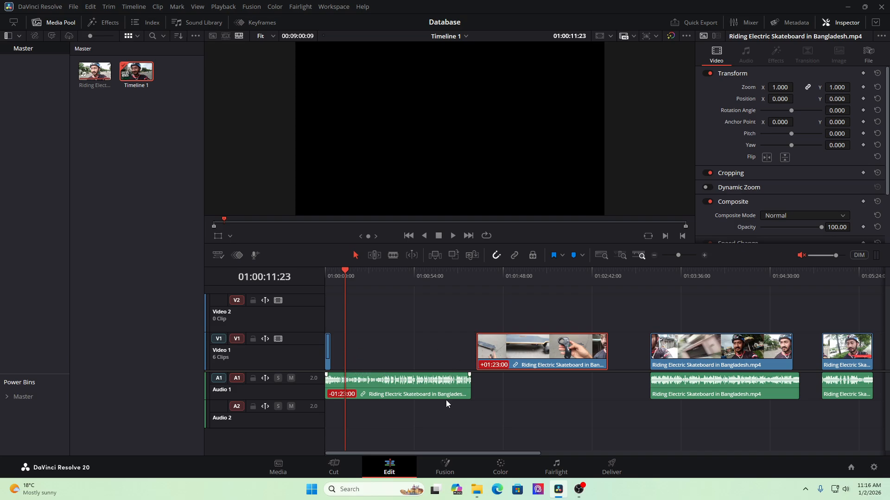
Put the playhead at the start of the last clip's audio at 01:05:56:16 and examine the video gap above it.
mouse_move(419, 454)
left_mouse_down()
mouse_move(527, 452)
mouse_move(425, 443)
left_mouse_up()
key("ctrl+minus")
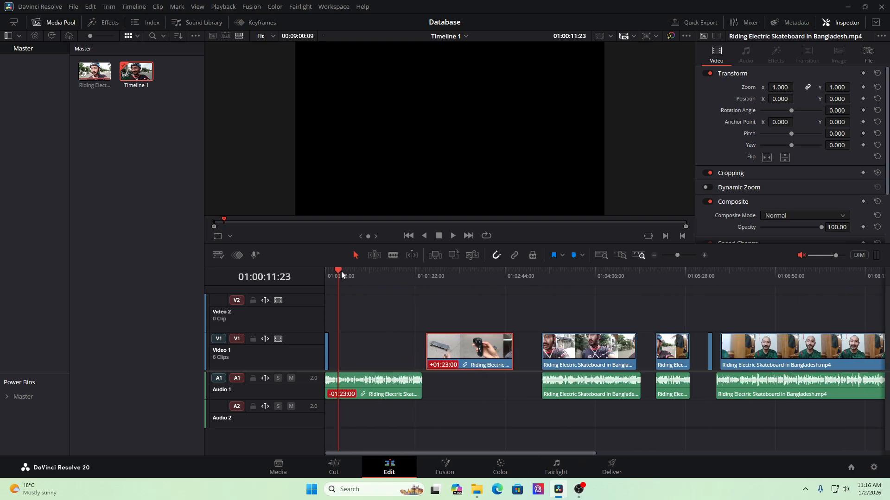
left_click_drag(342, 271, 715, 296)
key("ctrl+equal")
key("ctrl+equal")
key("ctrl+equal")
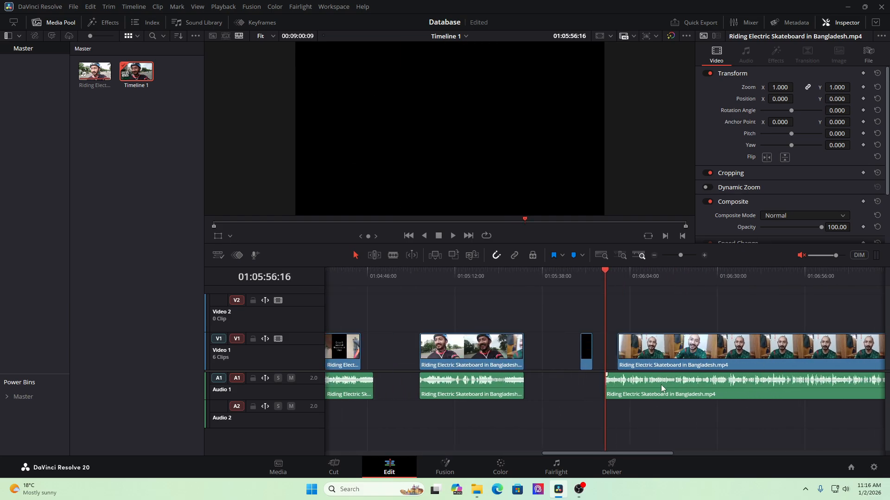
key("ctrl+equal")
key("ctrl+equal")
key("ctrl+equal")
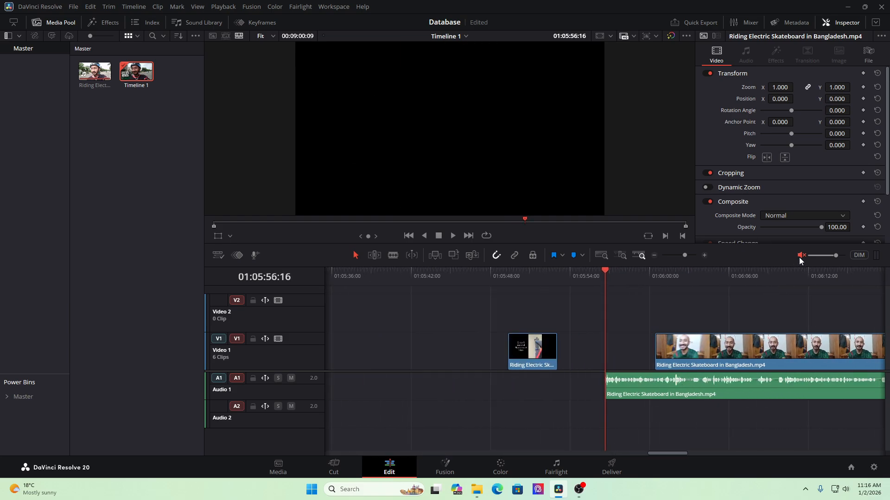
Check the preceding clip at 01:05:15:17 and return the playhead to the last clip's audio start at 01:05:56:16 with monitoring muted.
left_click(801, 256)
key("ctrl+minus")
key("ctrl+minus")
key("ctrl+minus")
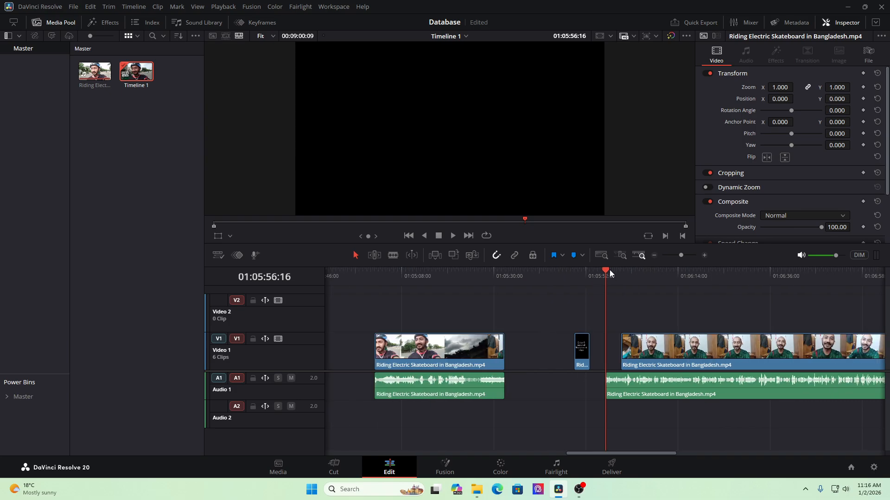
left_click_drag(610, 270, 433, 294)
left_click(802, 255)
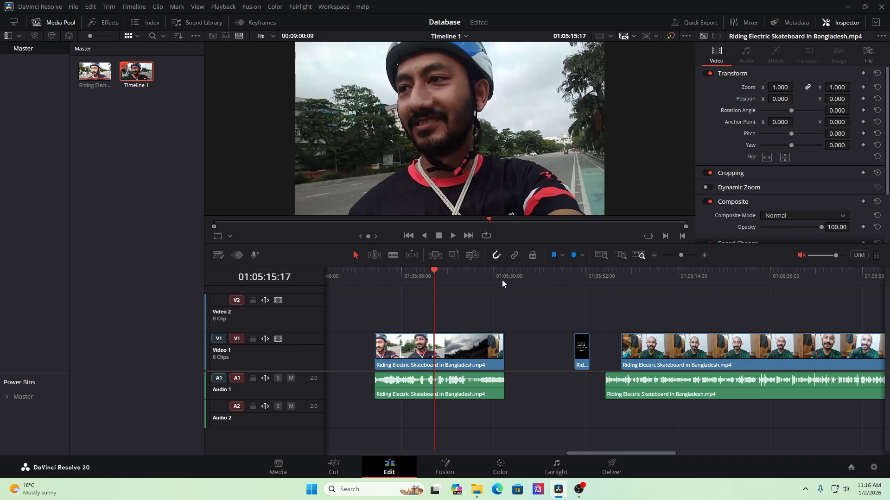
left_click_drag(435, 271, 602, 281)
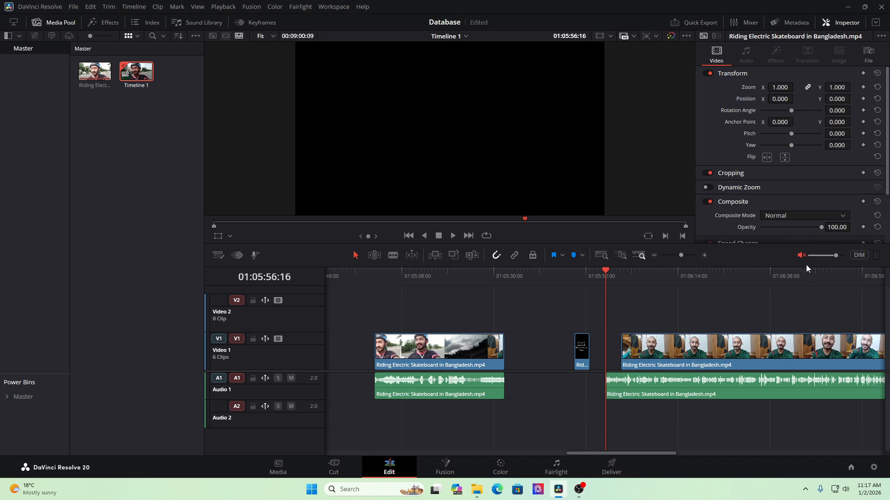
Unmute and raise the monitoring volume, play the last clip's leading audio under the gap, and select that clip's video.
key("space")
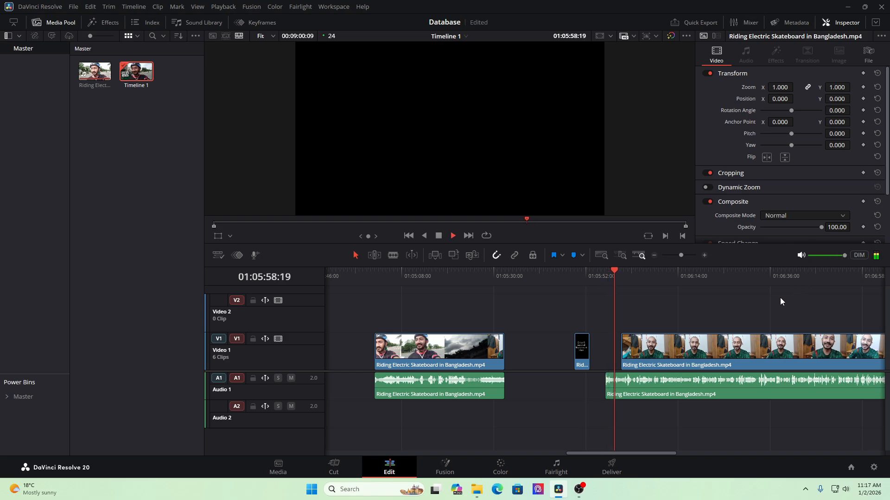
key("space")
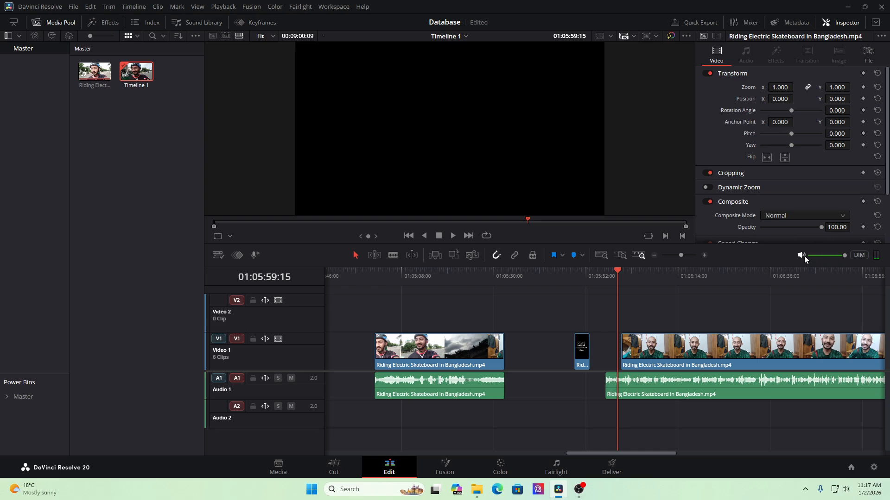
left_click(624, 396)
left_click(664, 363)
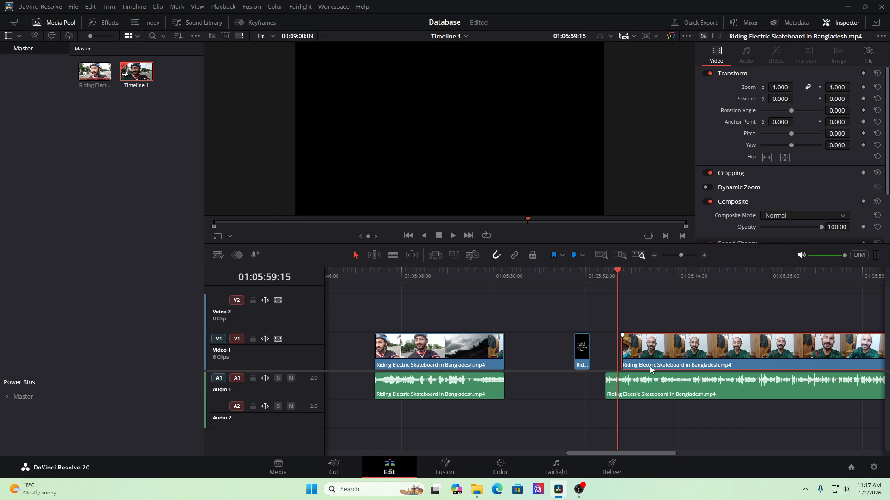
Mute the monitoring and move the short skateboard-view clip to 01:05:56:16, filling the gap above the last clip's leading audio.
left_click_drag(616, 271, 596, 275)
left_click(802, 256)
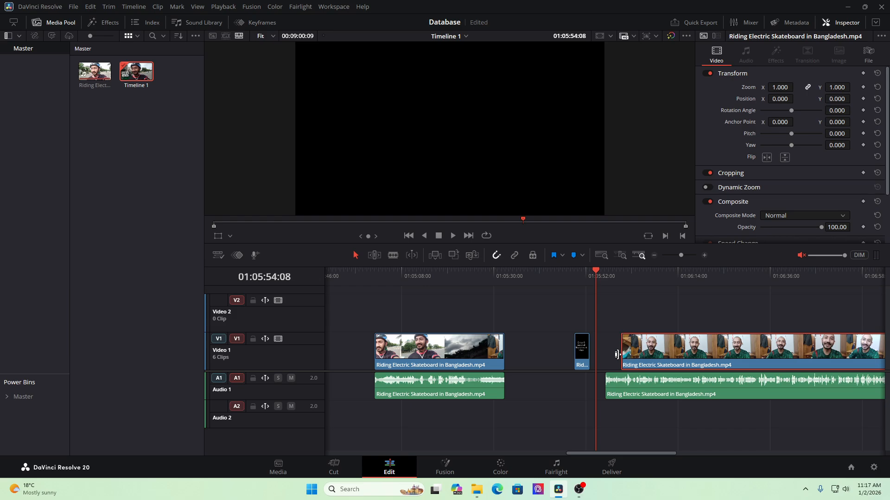
left_click_drag(580, 355, 615, 354)
left_click_drag(596, 274, 601, 273)
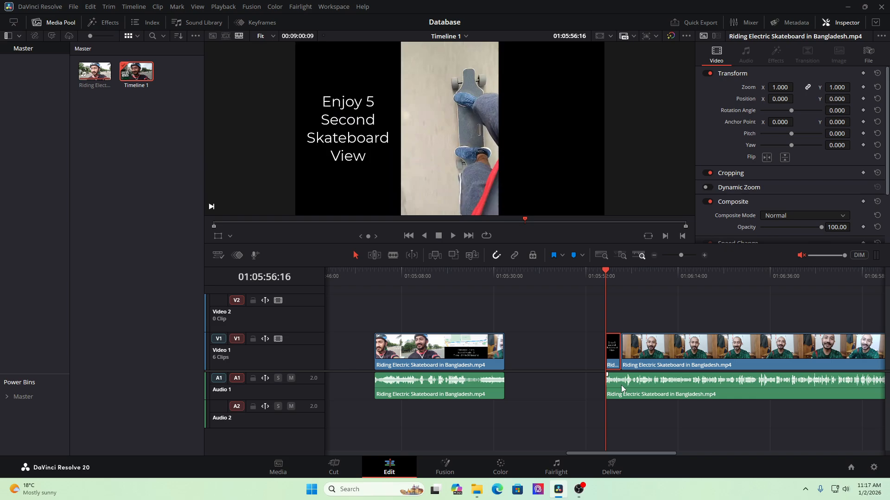
Unmute the monitoring and play the skateboard-view clip with the last clip's audio from 01:05:56:16.
left_click(800, 255)
key("space")
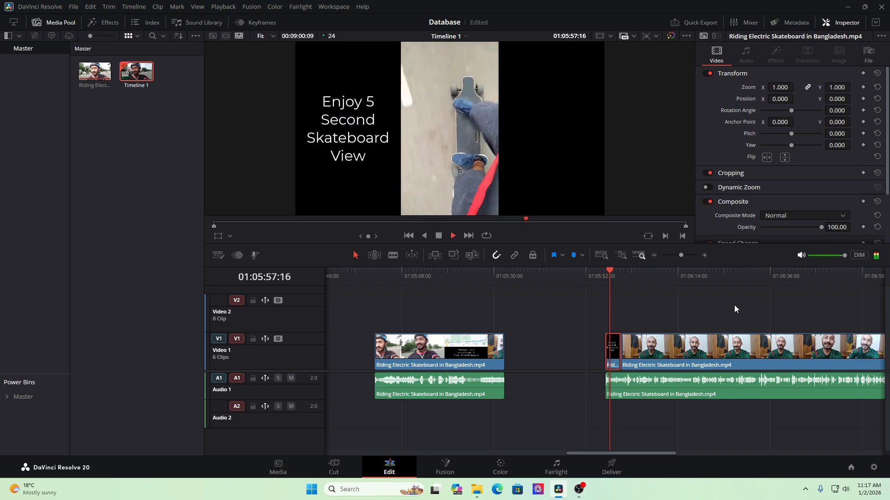
key("space")
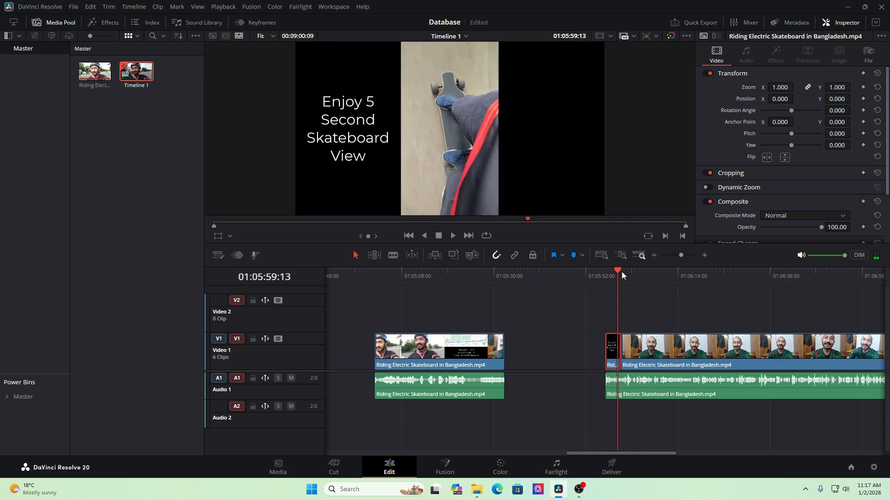
Mute the monitoring and scrub past the skateboard-view clip into the last clip's video at 01:06:02:16.
left_click(809, 256)
mouse_move(810, 258)
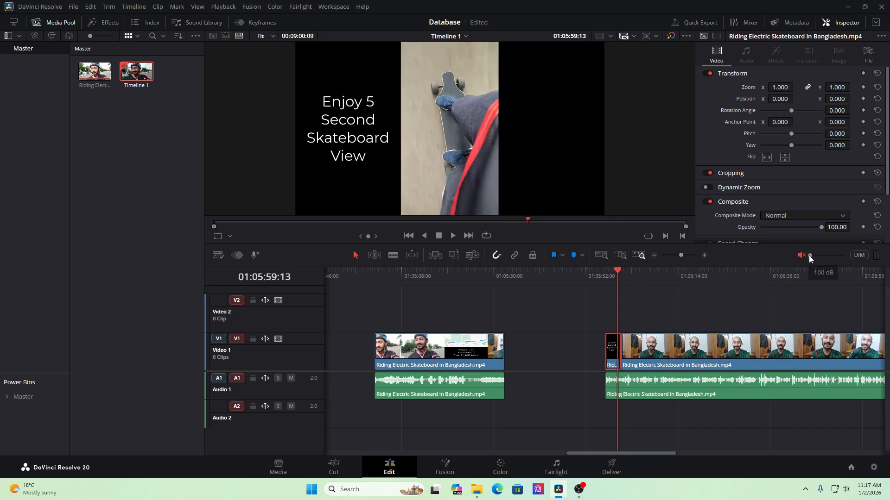
left_click(621, 272)
left_click_drag(622, 272, 630, 272)
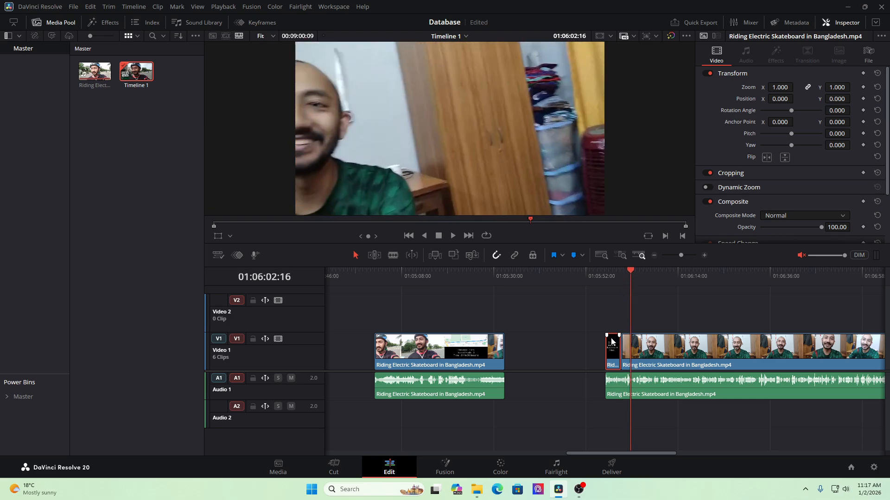
Move the skateboard-view clip out of the gap above the last clip's leading audio and back to 01:05:56:16.
left_click_drag(611, 352, 581, 355)
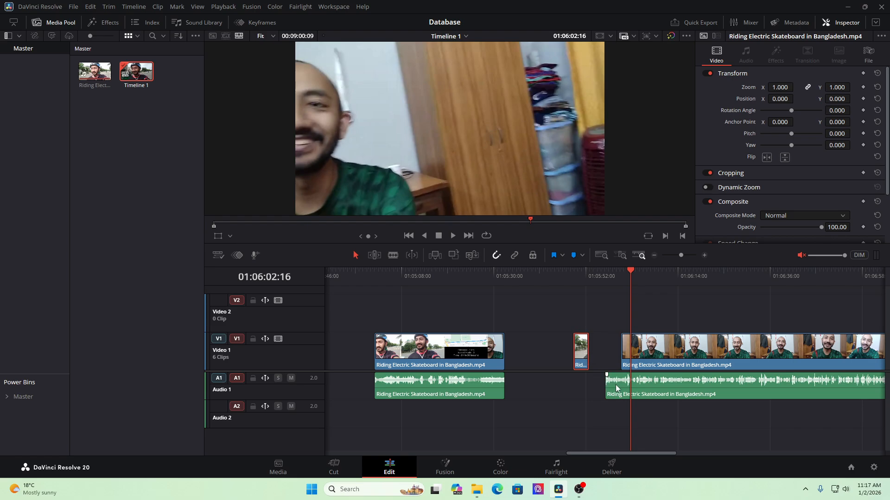
left_click_drag(631, 271, 606, 275)
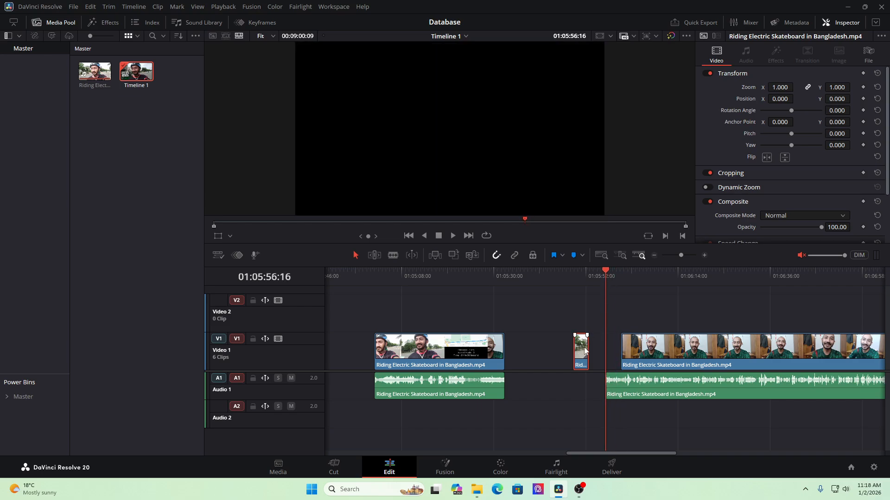
left_click_drag(583, 356, 616, 349)
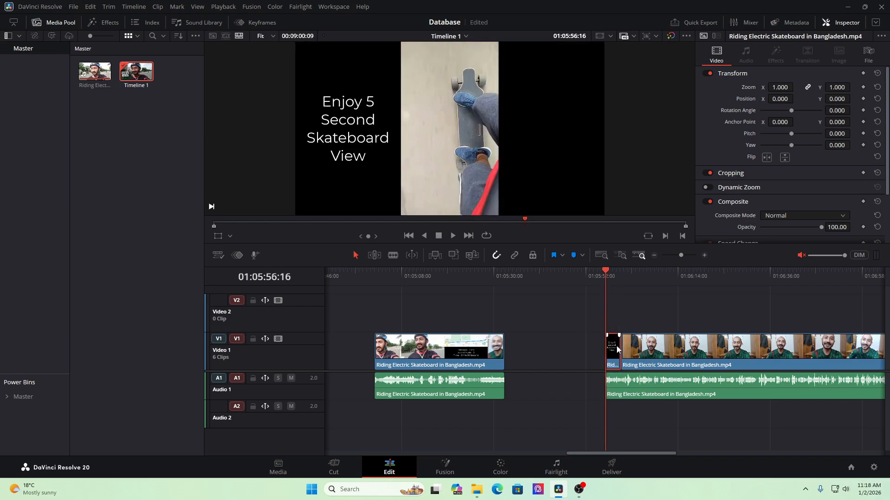
Scrub across the gap to 01:06:02:18 and move the skateboard-view clip earlier, clear of the last clip's leading audio.
left_click_drag(610, 274, 630, 275)
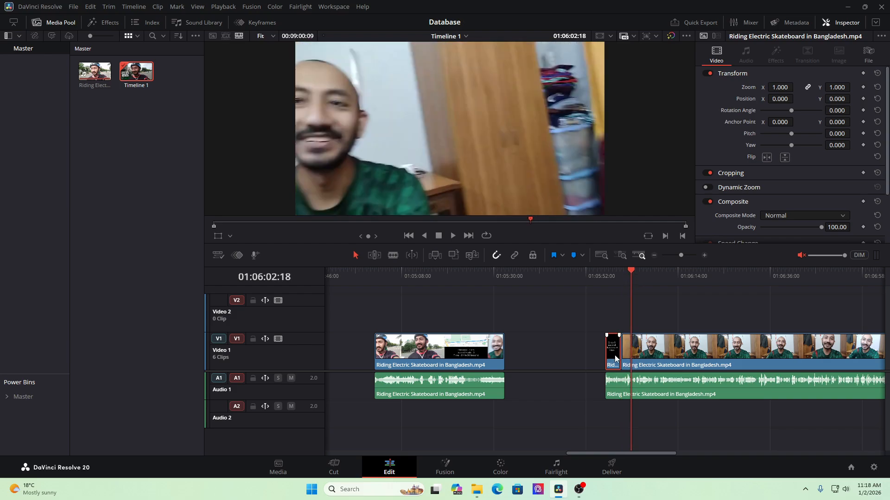
left_click_drag(615, 355, 562, 357)
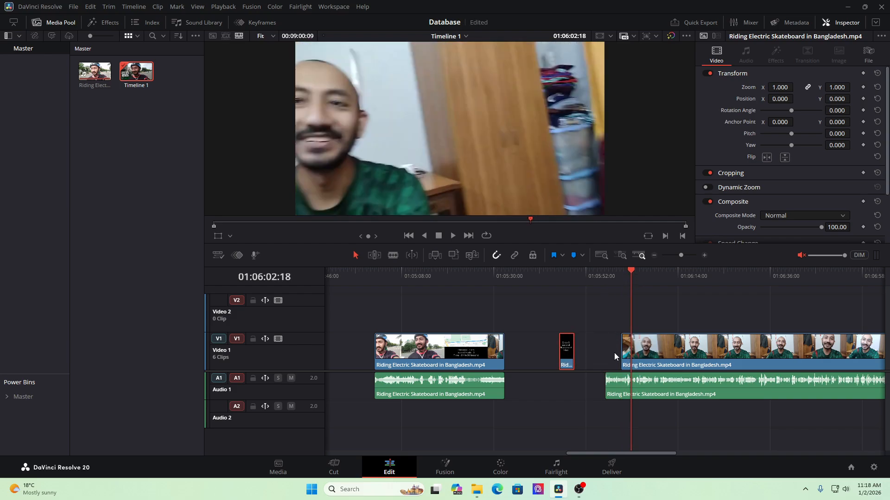
Split the last clip's video and audio at 01:06:13:14 and move the later portion to about 01:07:21 on the timeline.
scroll(614, 355, "down", 5)
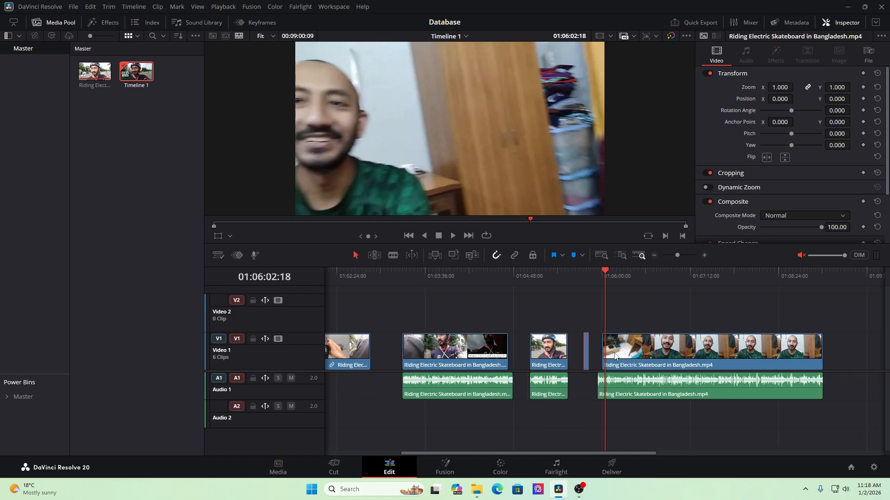
left_click_drag(607, 273, 618, 277)
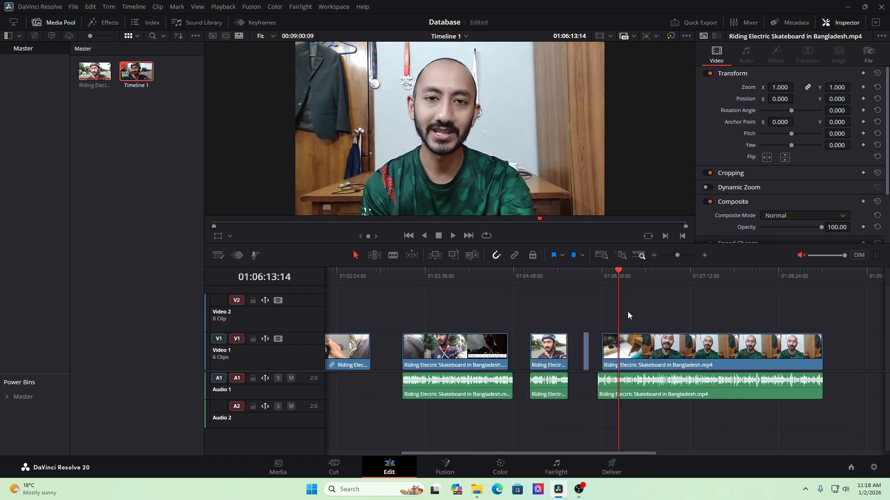
left_click_drag(624, 310, 677, 404)
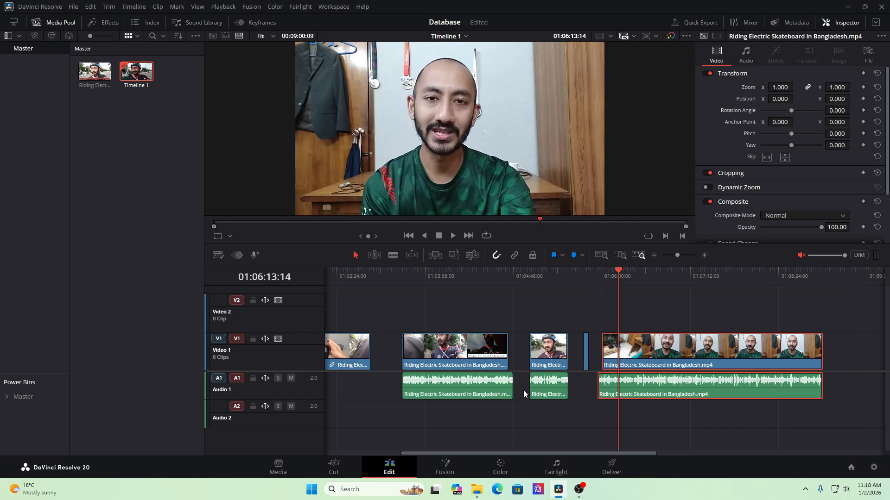
key("ctrl+b")
left_click_drag(655, 315, 755, 389)
scroll(649, 373, "up", 5)
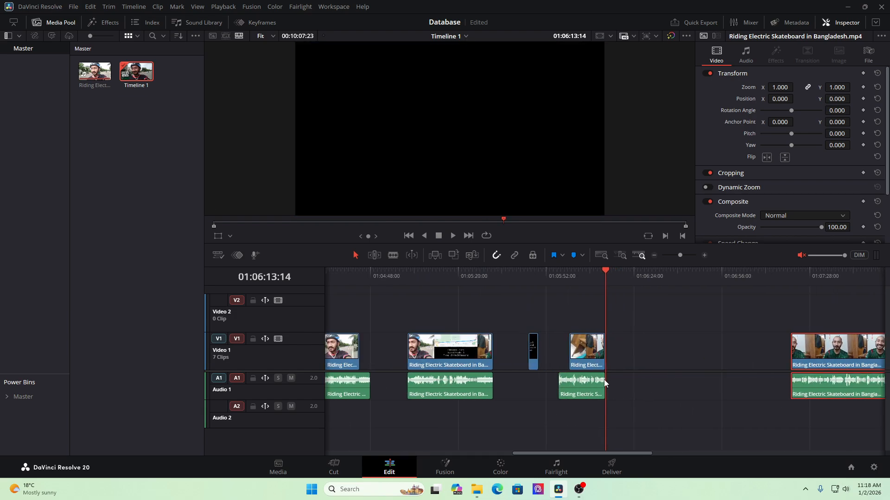
scroll(603, 379, "up", 4)
scroll(532, 373, "down", 5)
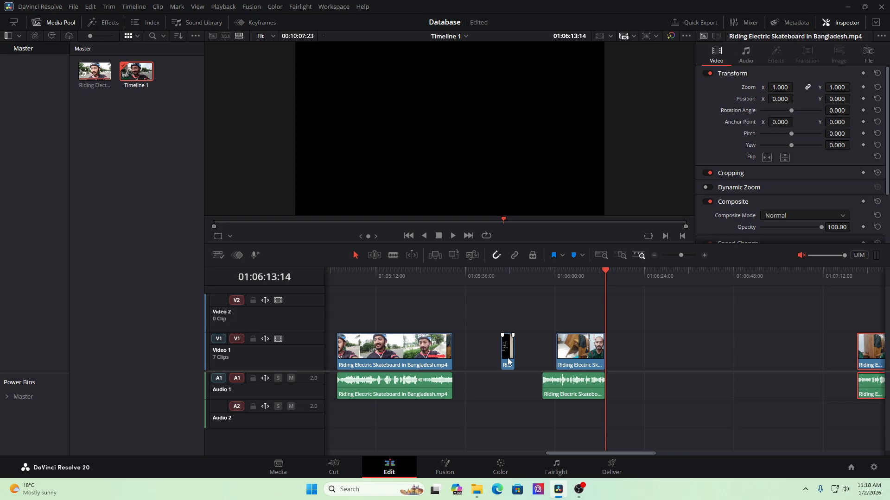
scroll(480, 394, "down", 5)
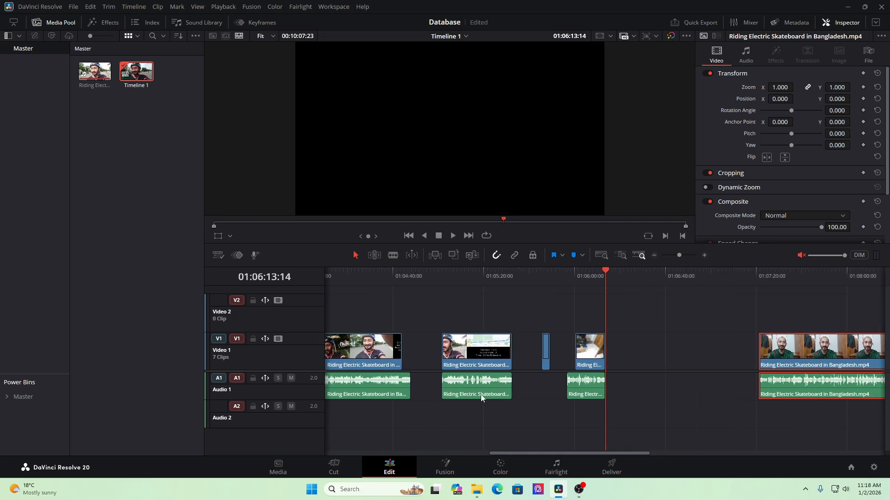